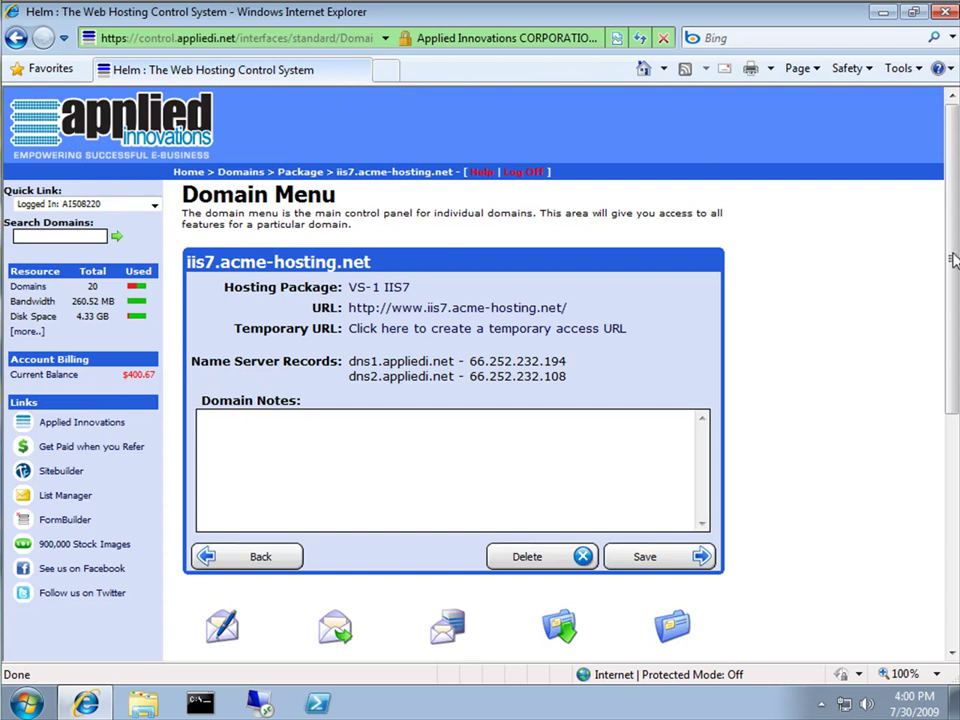
Scroll down the iis7.acme-hosting.net Domain Menu to bring its database tools into view
left_click_drag(953, 266, 951, 505)
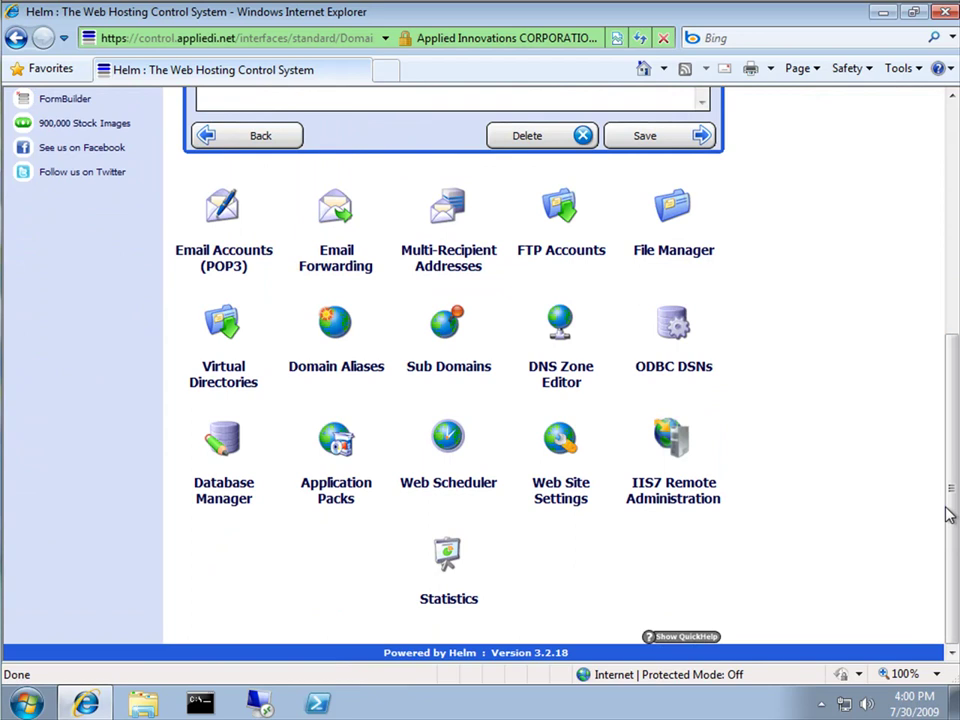
Open the kentico5test database's Update Database page from the domain's Databases list
left_click(234, 458)
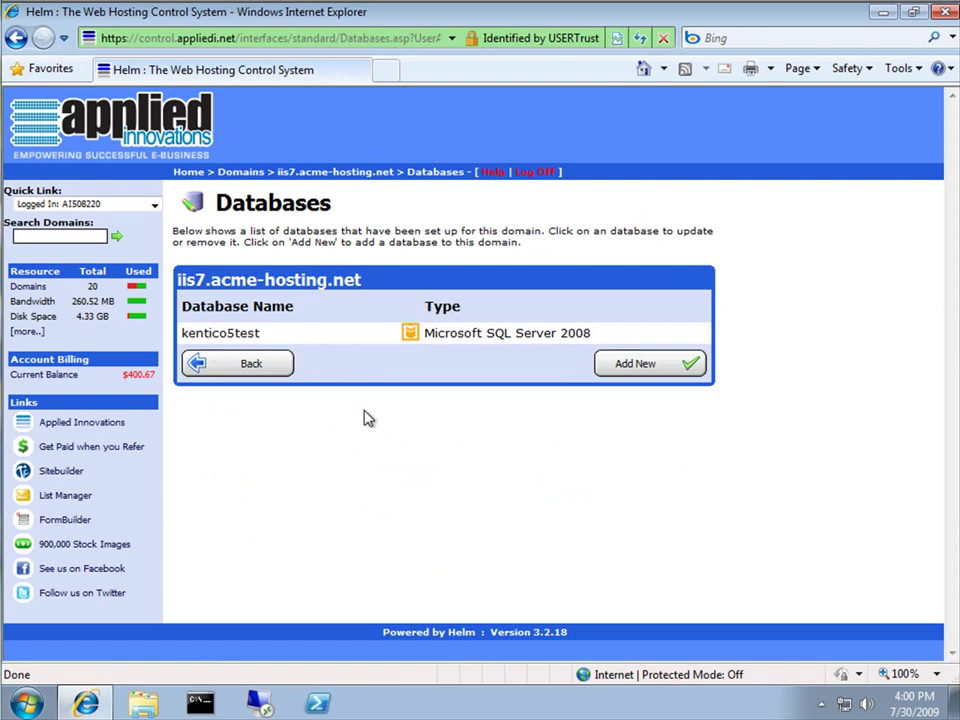
left_click(266, 343)
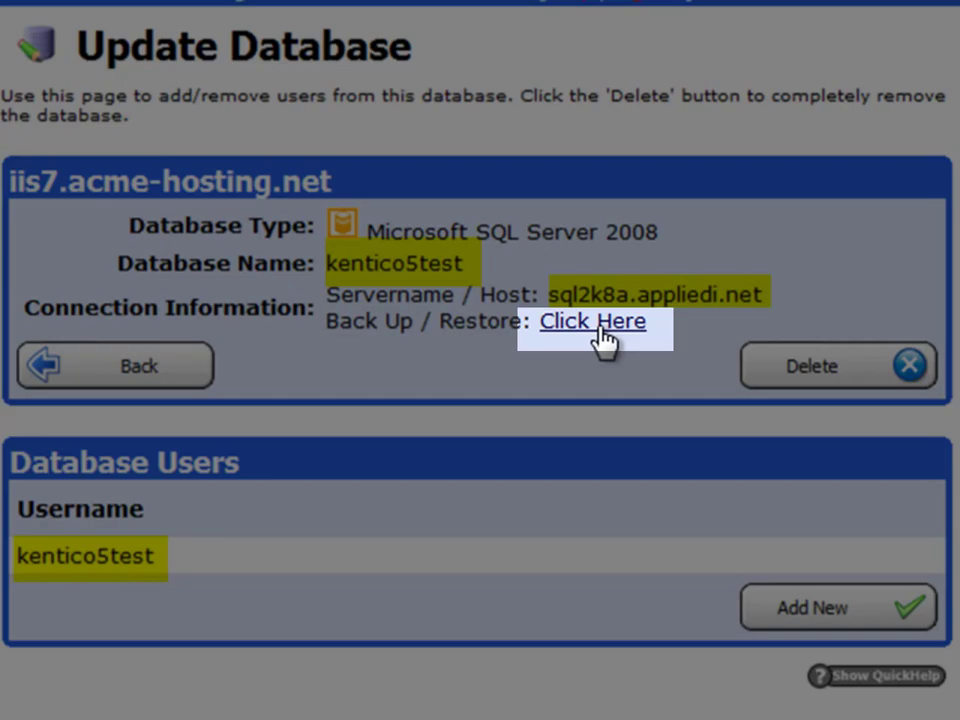
Launch the SQL Backup/Restore tool and connect to the kentico5test database on sql2K8A with its login and password
left_click(601, 330)
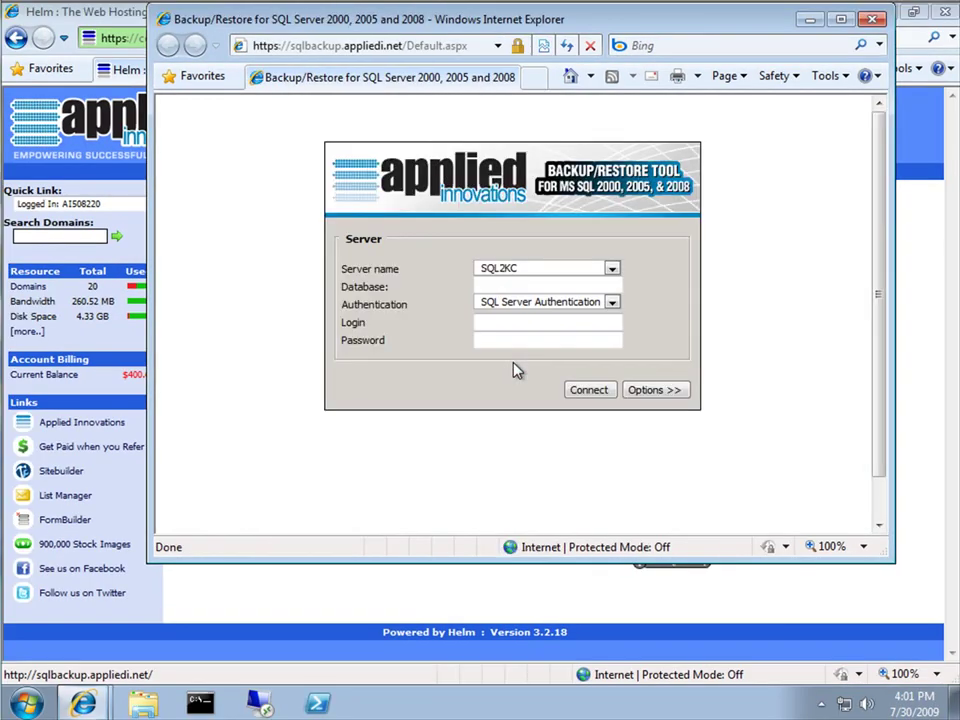
double_click(476, 28)
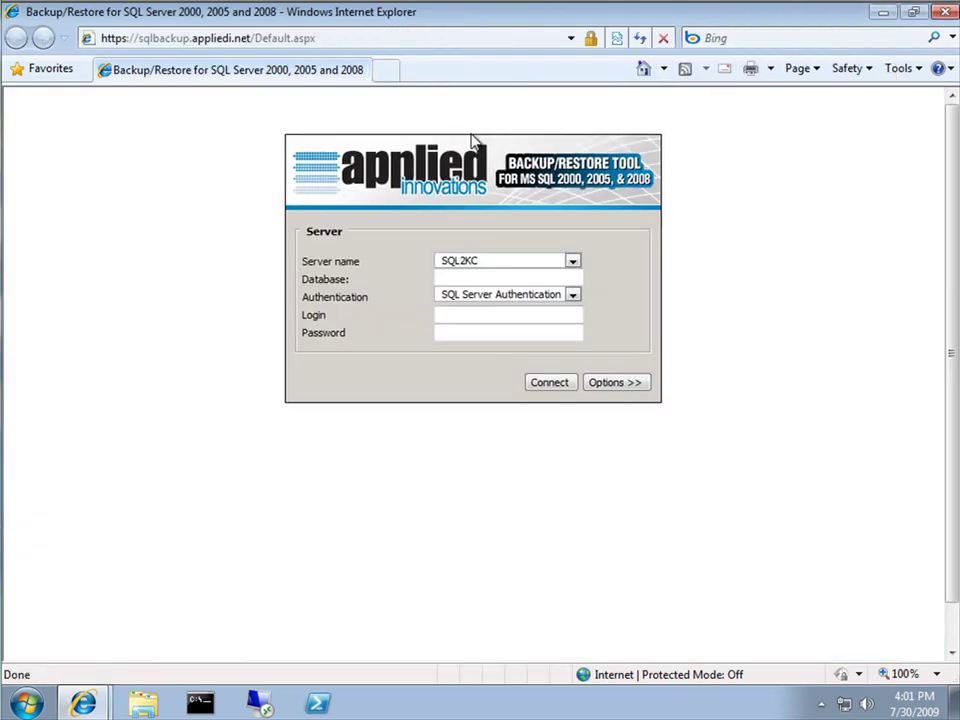
left_click(491, 264)
left_click(480, 378)
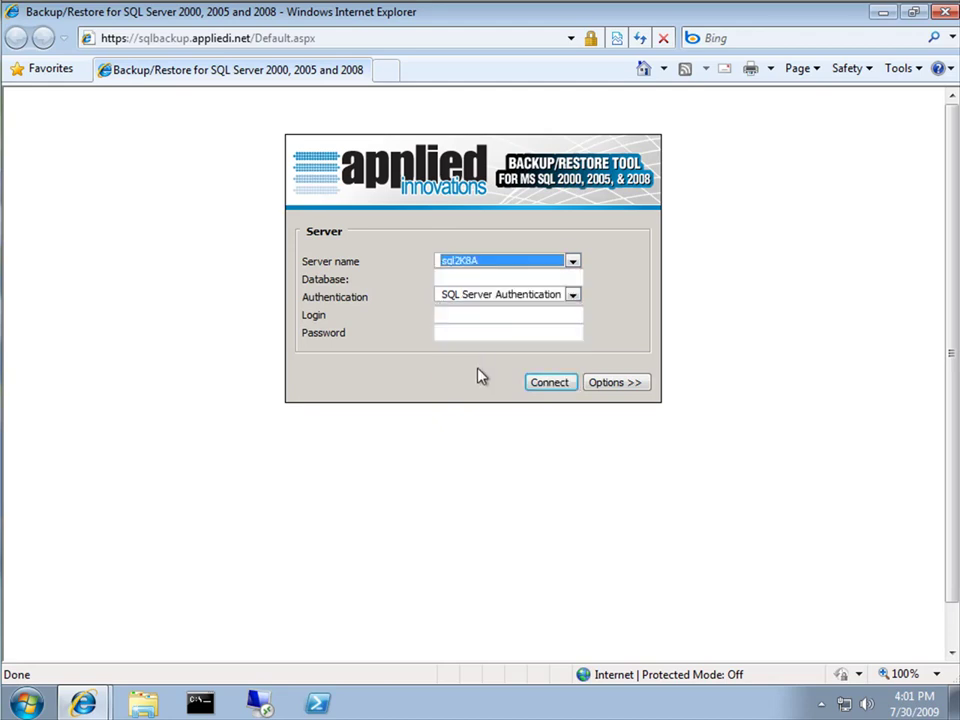
left_click(482, 280)
type("kentico5test")
left_click(483, 315)
type("kentico5test")
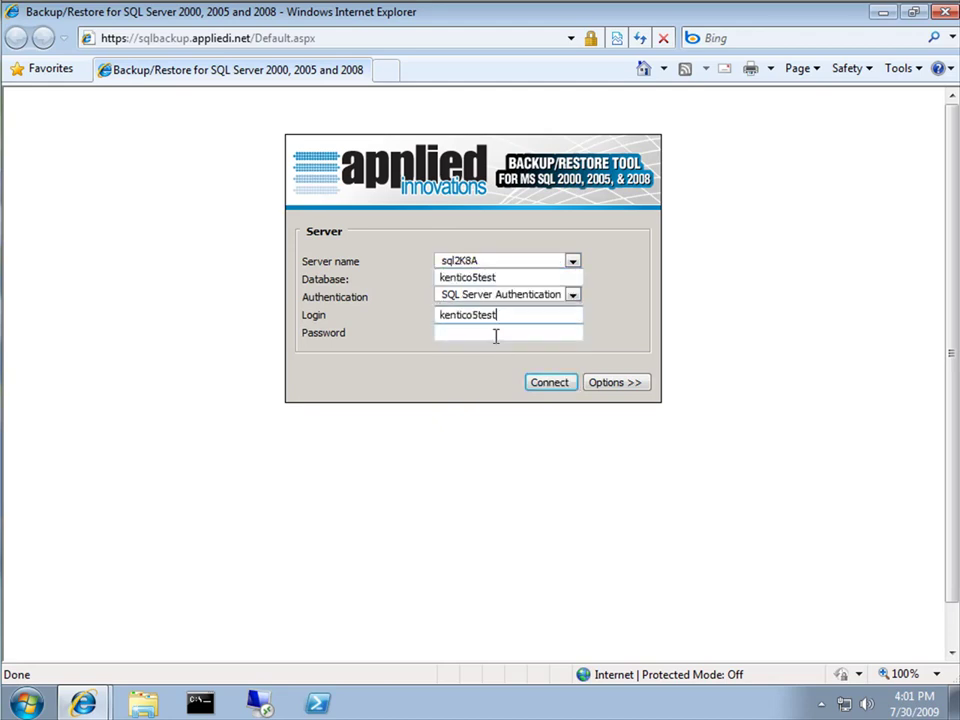
left_click(495, 336)
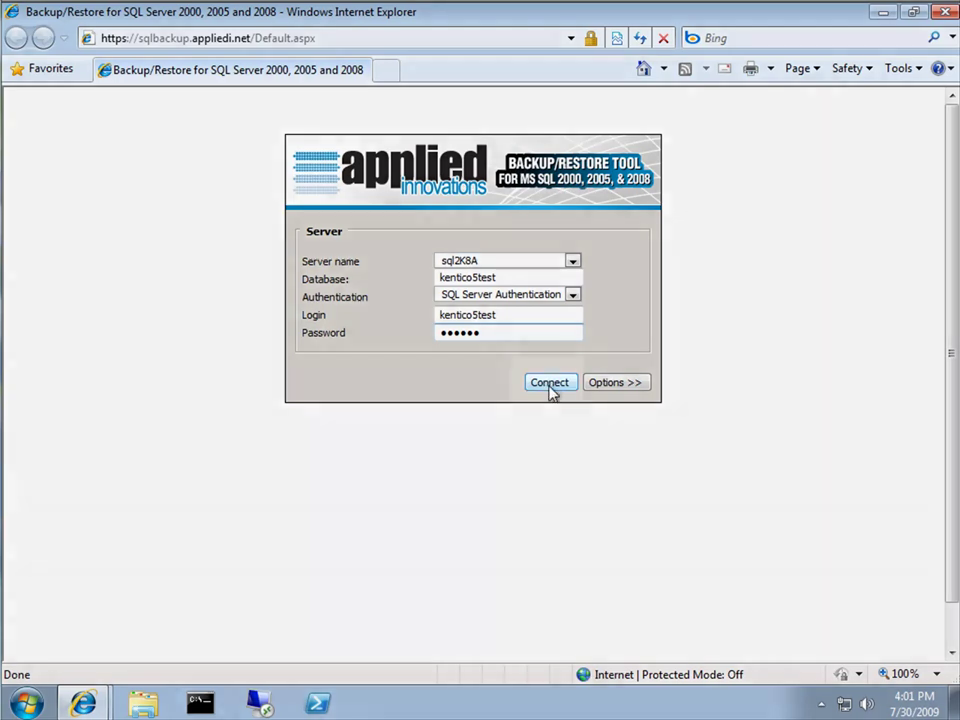
left_click(549, 384)
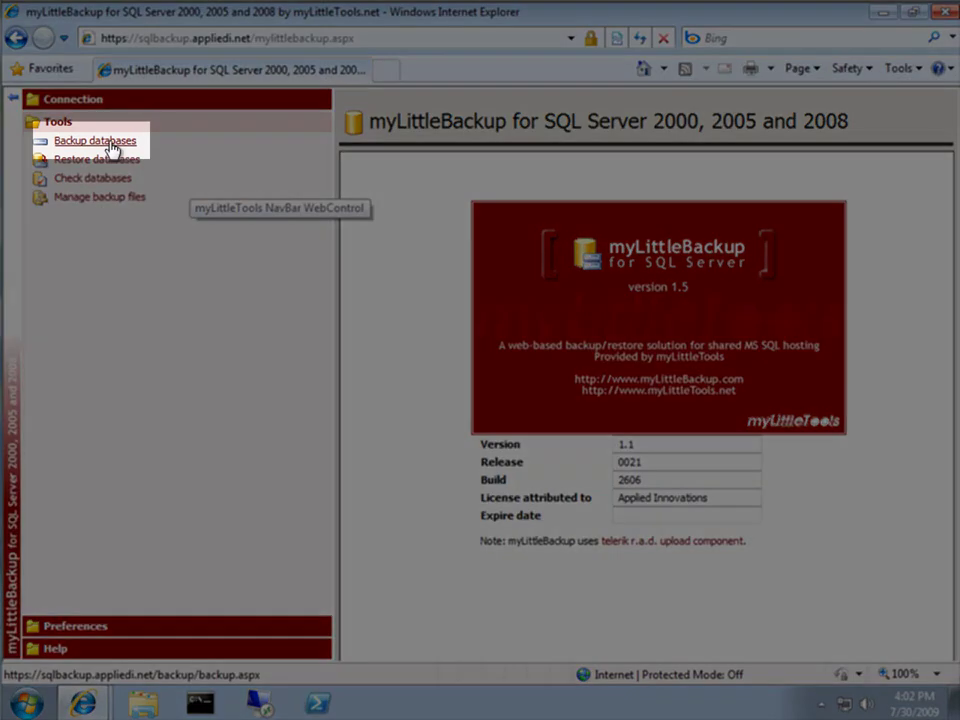
Go to the Back Up A Database page and expand its Database dropdown
left_click(111, 147)
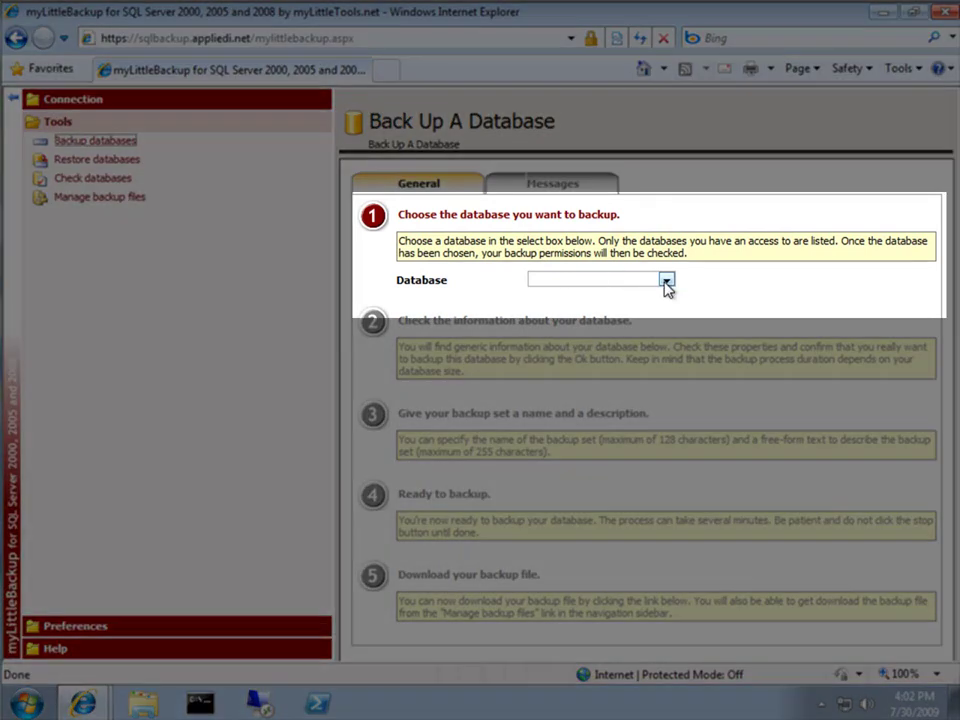
left_click(666, 280)
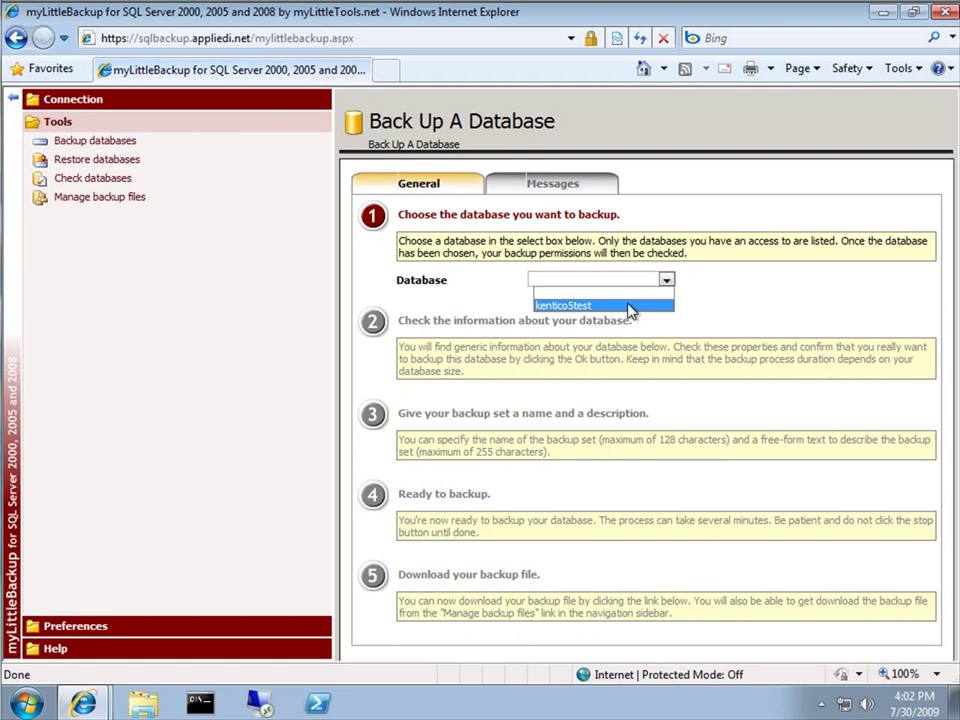
Choose kentico5test (17.56 MB), confirm it, and name the set 'kentico test' with description '1st database backup'
left_click(630, 305)
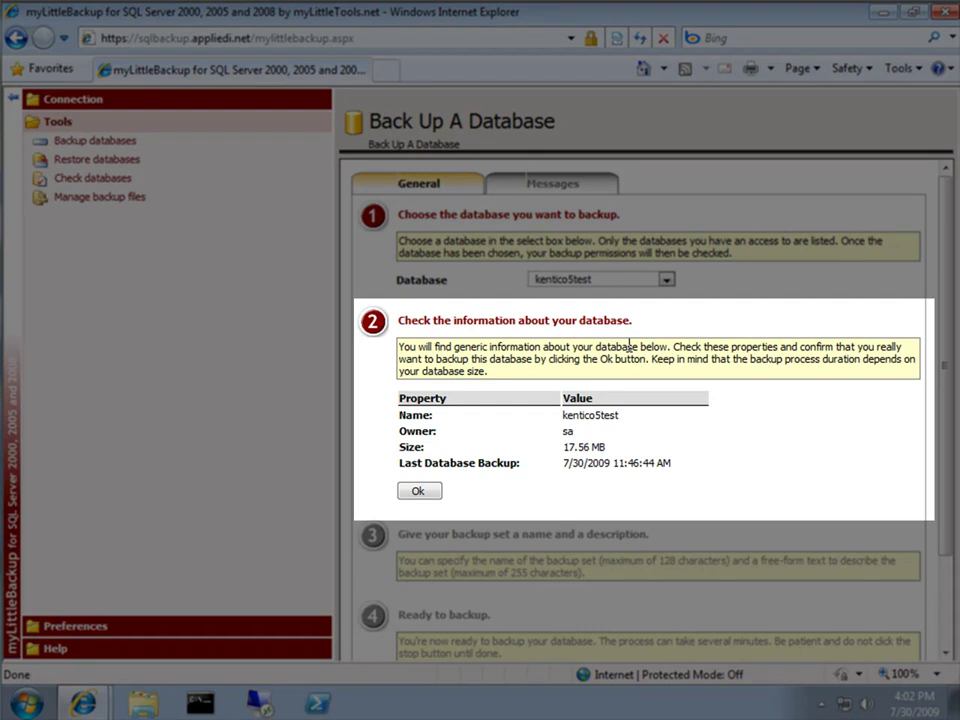
left_click(418, 491)
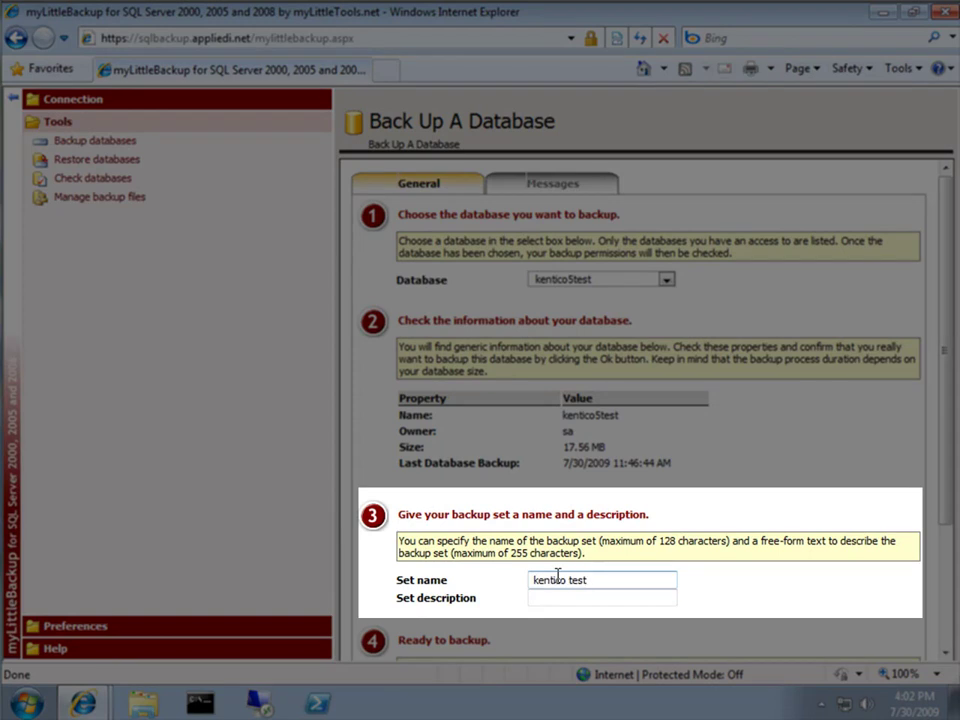
left_click(568, 597)
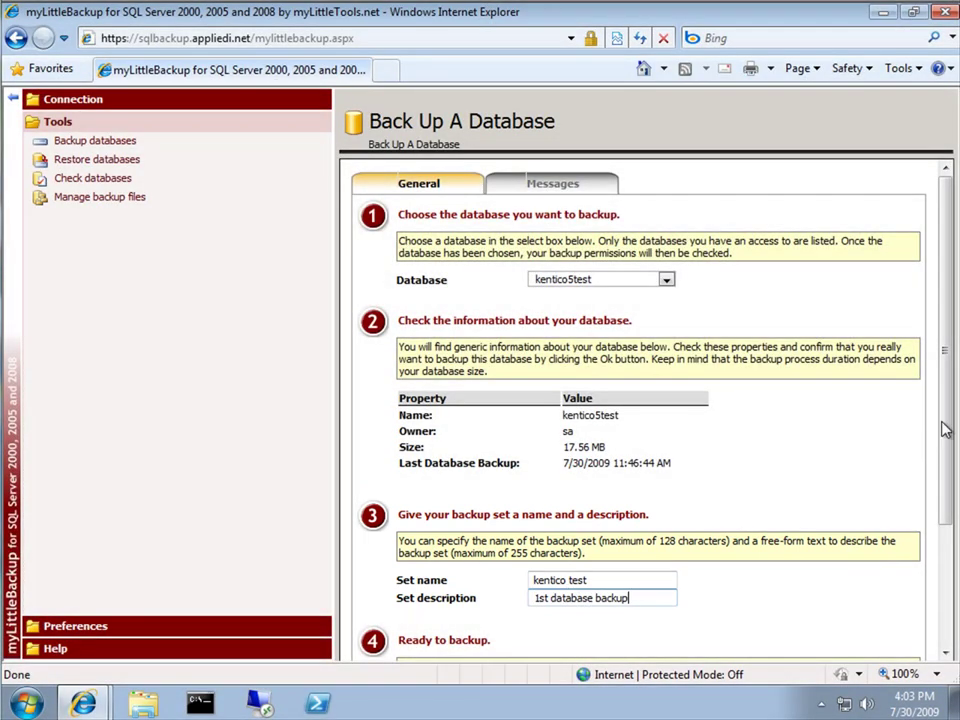
left_click_drag(945, 430, 940, 568)
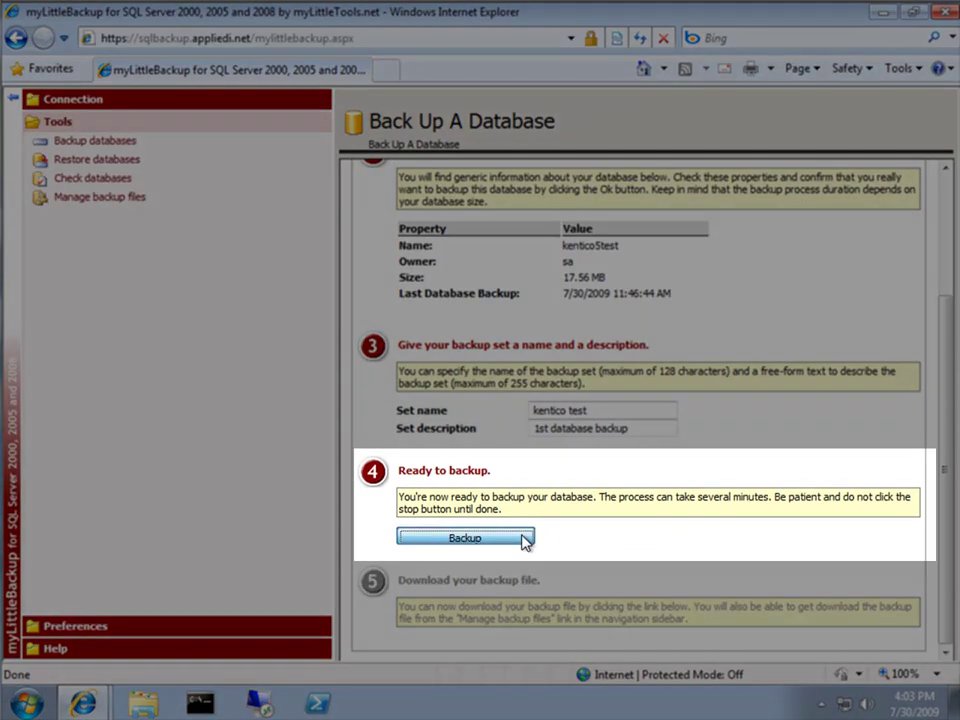
Run the kentico5test backup and save the resulting 16 Mb .bak file to the Desktop
left_click(525, 540)
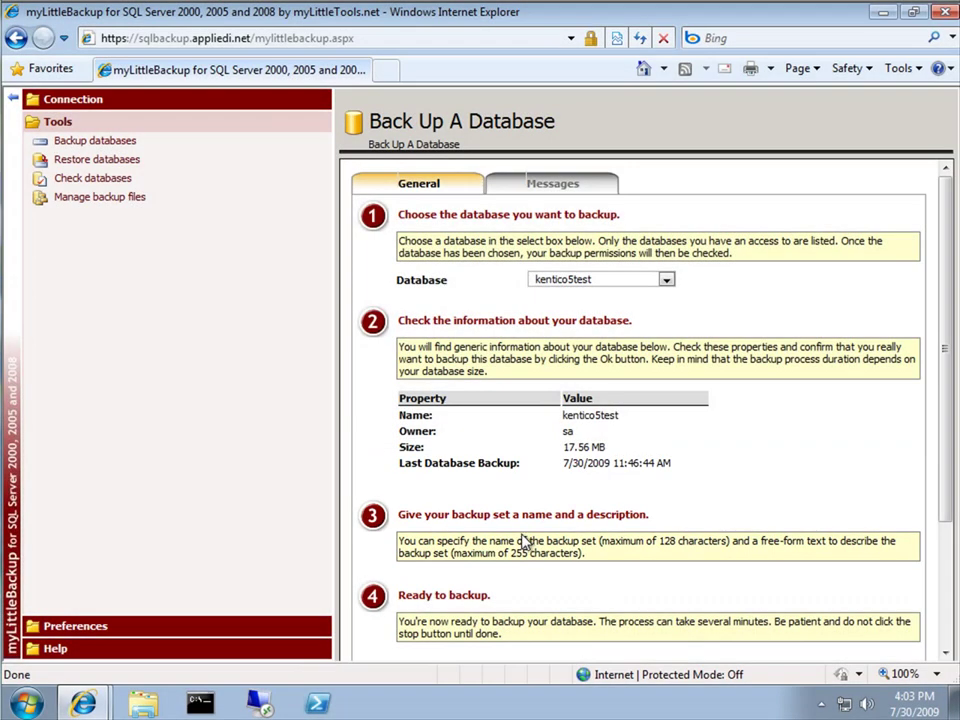
left_click_drag(945, 326, 945, 478)
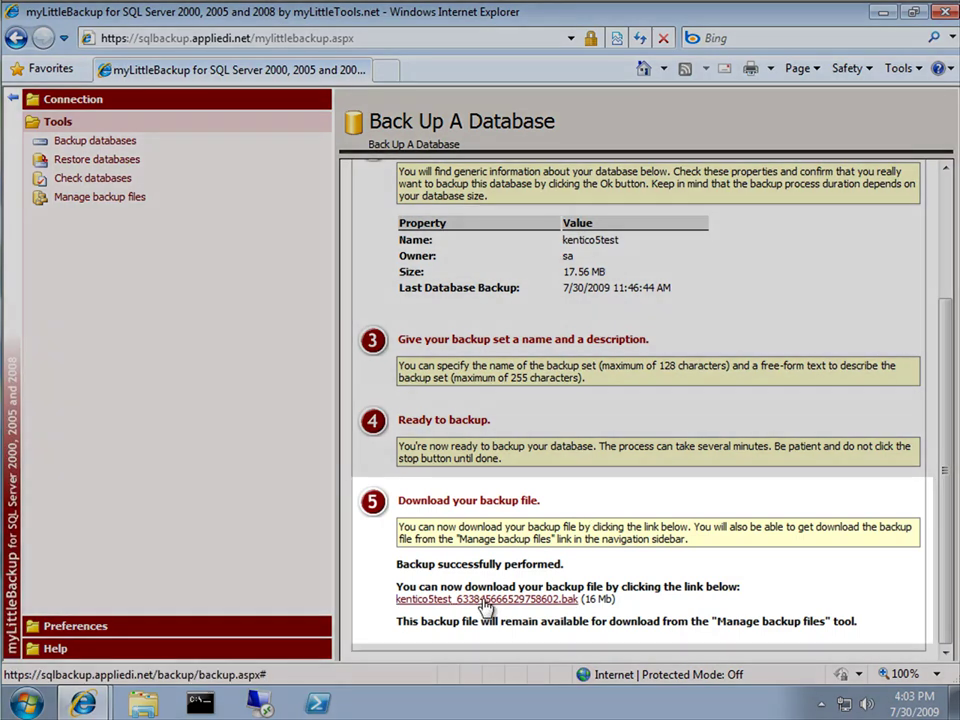
left_click(483, 600)
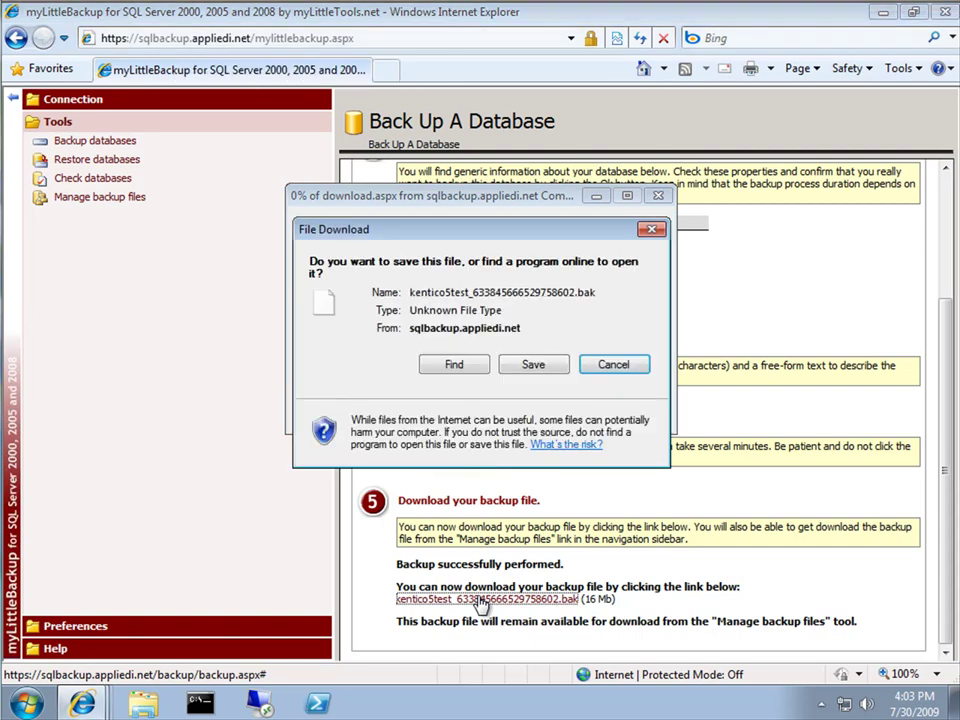
left_click(530, 366)
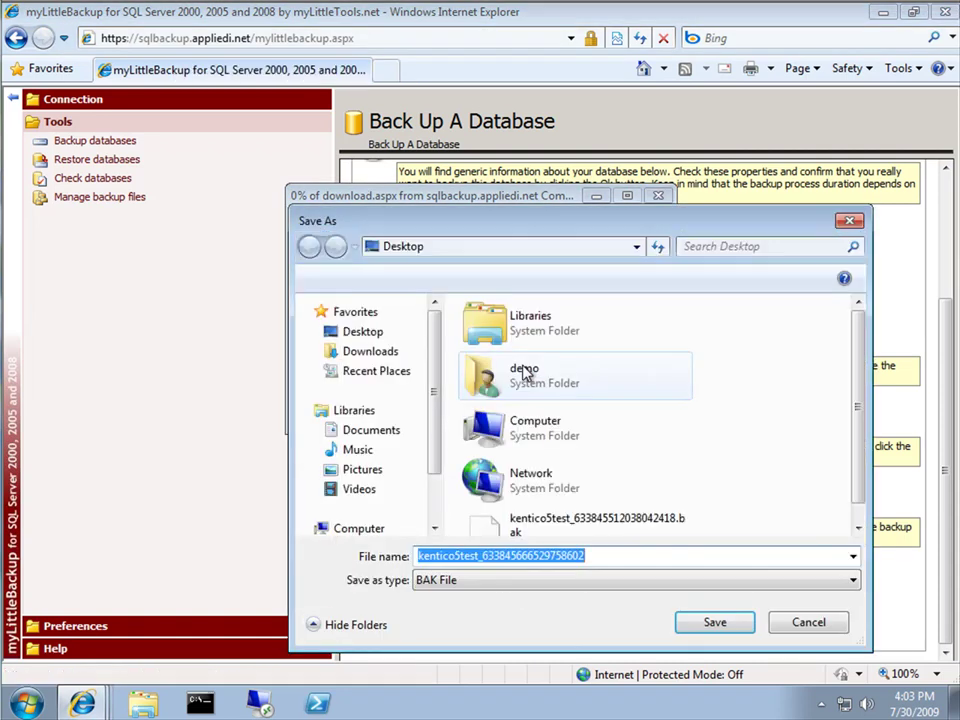
left_click(714, 621)
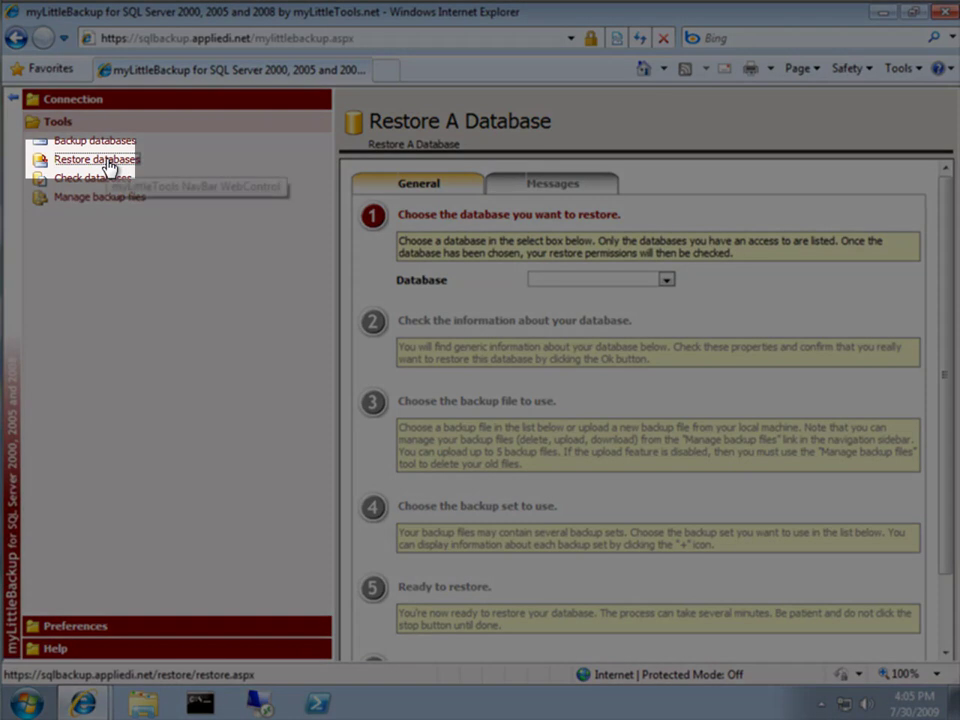
On the Restore A Database page, choose kentico5test and confirm its details to reach the backup-file step
left_click(108, 162)
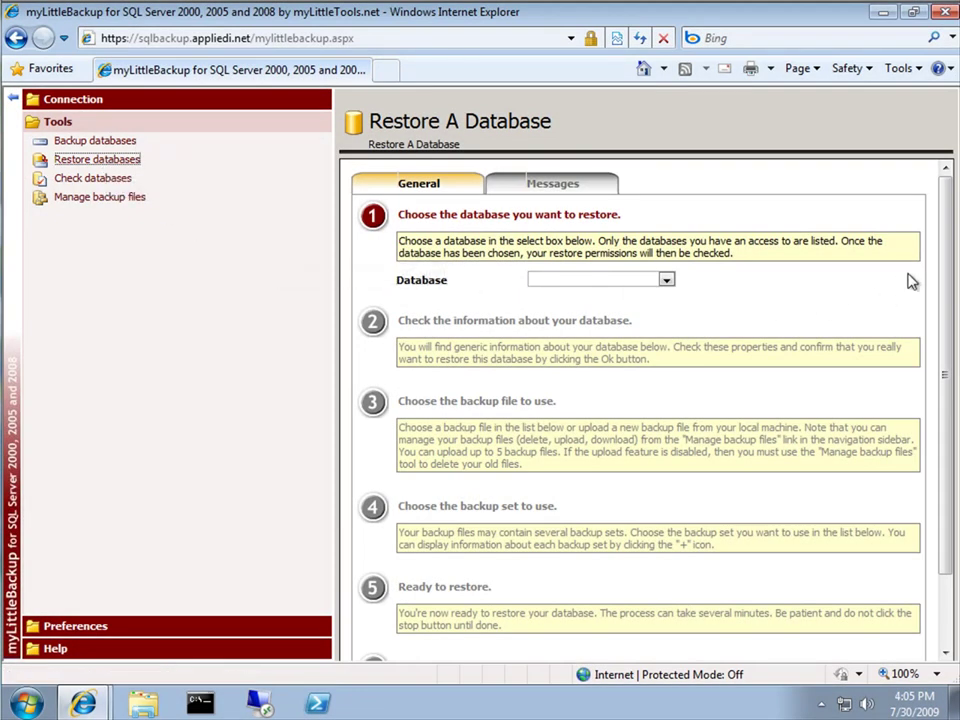
mouse_move(948, 250)
left_mouse_down()
mouse_move(950, 318)
mouse_move(949, 225)
left_mouse_up()
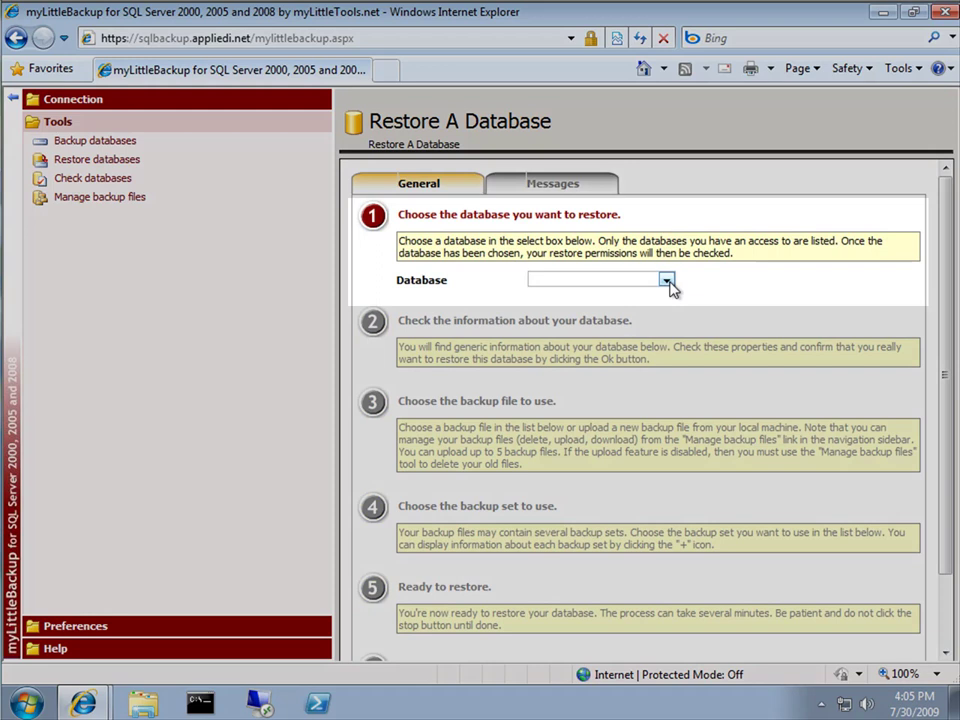
left_click(667, 281)
left_click(630, 303)
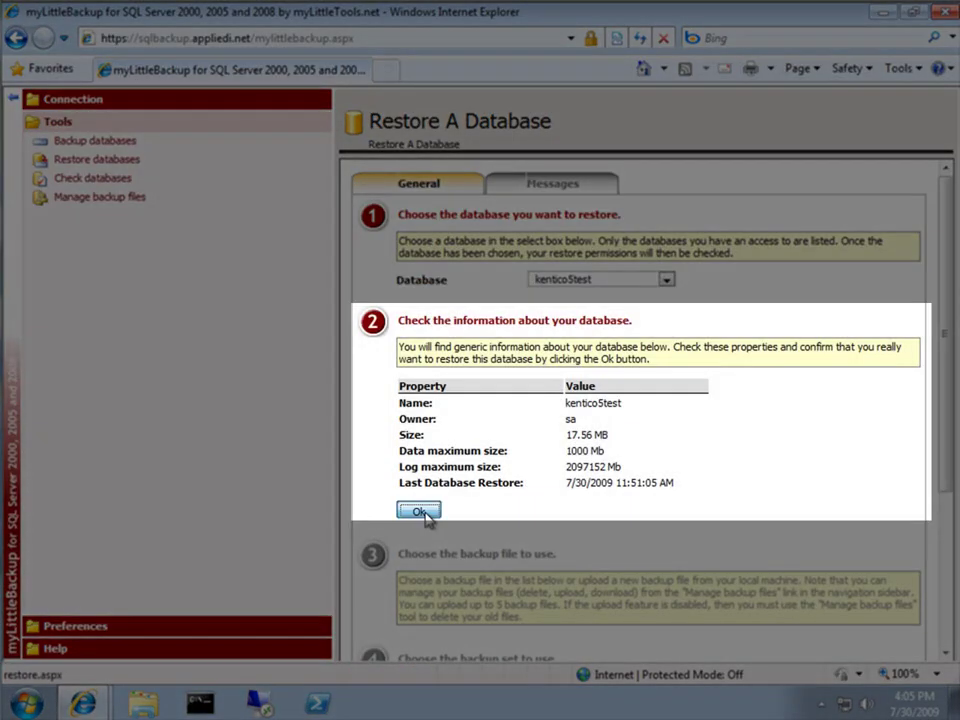
left_click(422, 512)
left_click_drag(940, 326, 926, 474)
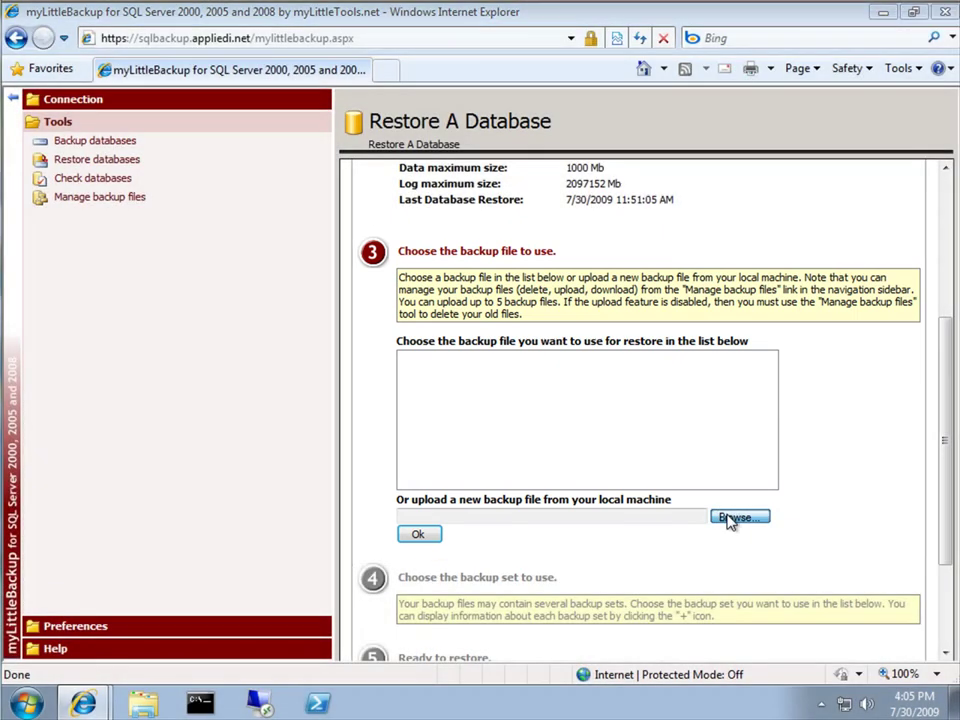
Upload kentico5test_633845512038042418.bak from the Desktop into the restore wizard
left_click(735, 517)
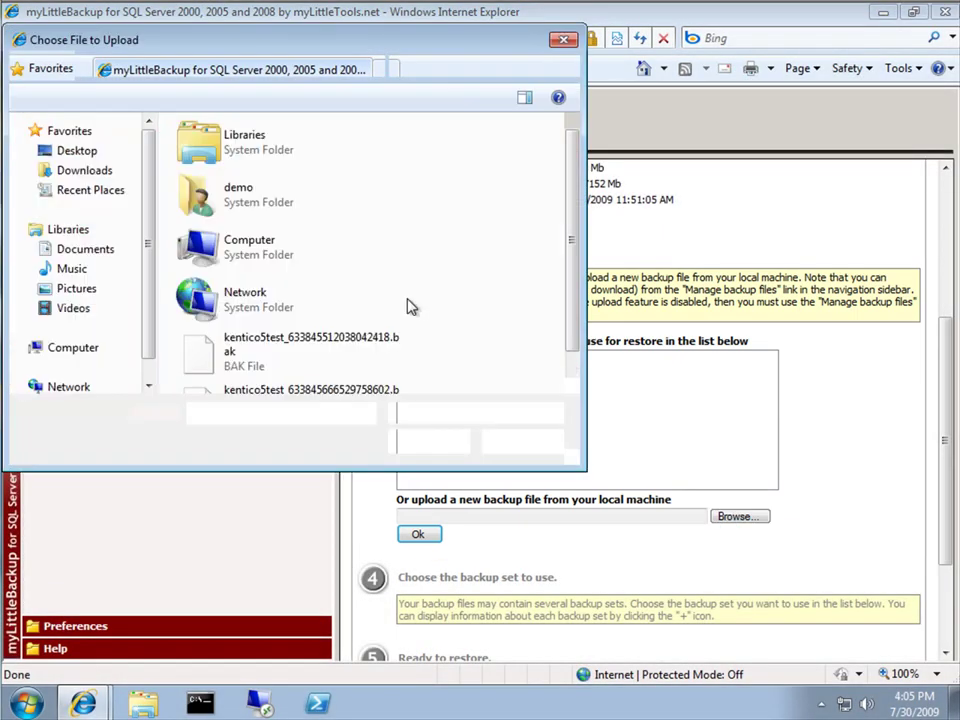
scroll(403, 332, "down", 1)
left_click(258, 318)
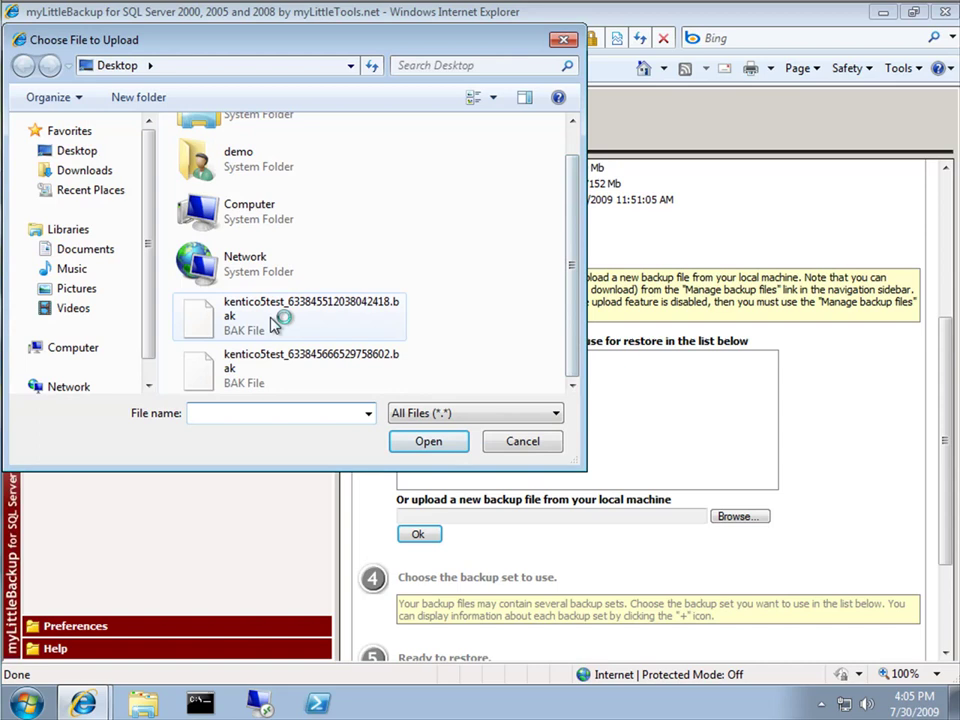
left_click(428, 441)
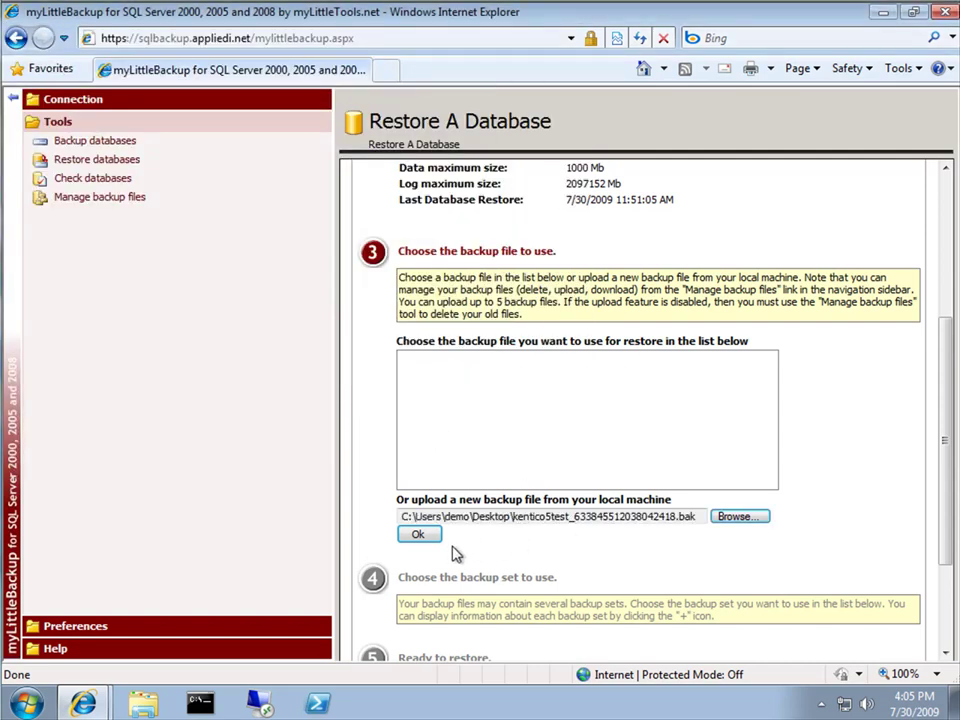
left_click(418, 535)
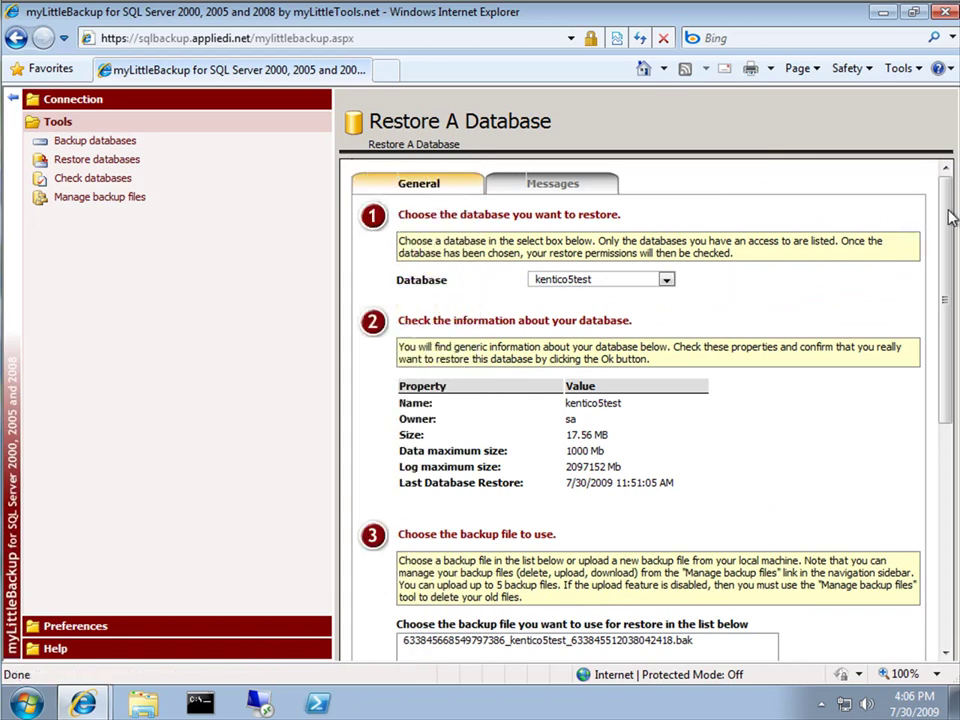
Select the uploaded .bak file and load its backup set 'kenticotestdemo: 1st backup'
left_click_drag(951, 216, 948, 330)
left_click(548, 405)
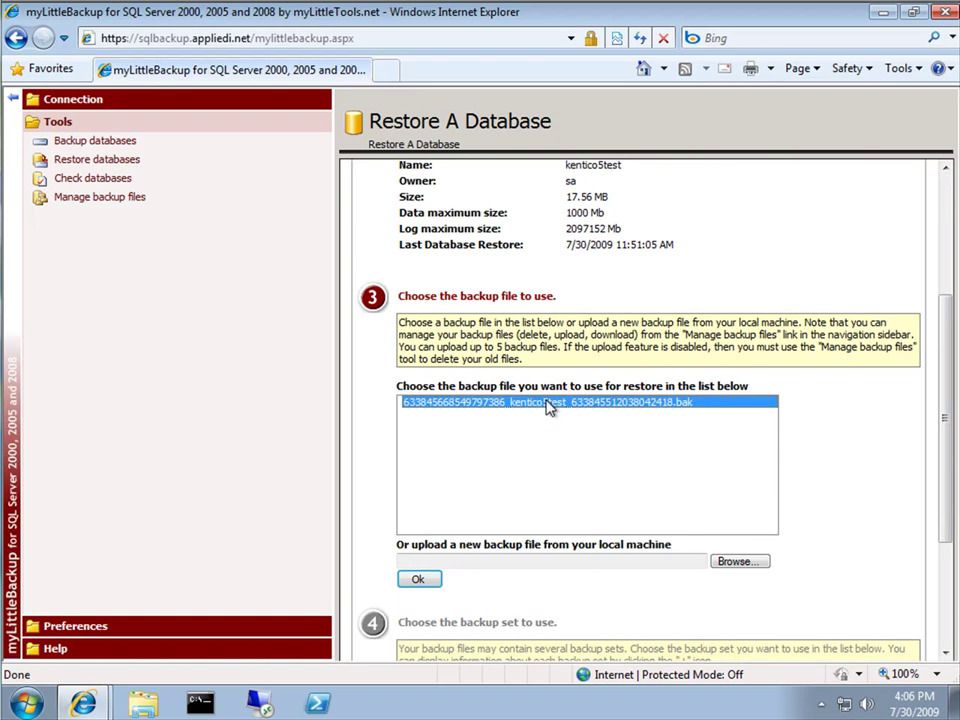
left_click(418, 579)
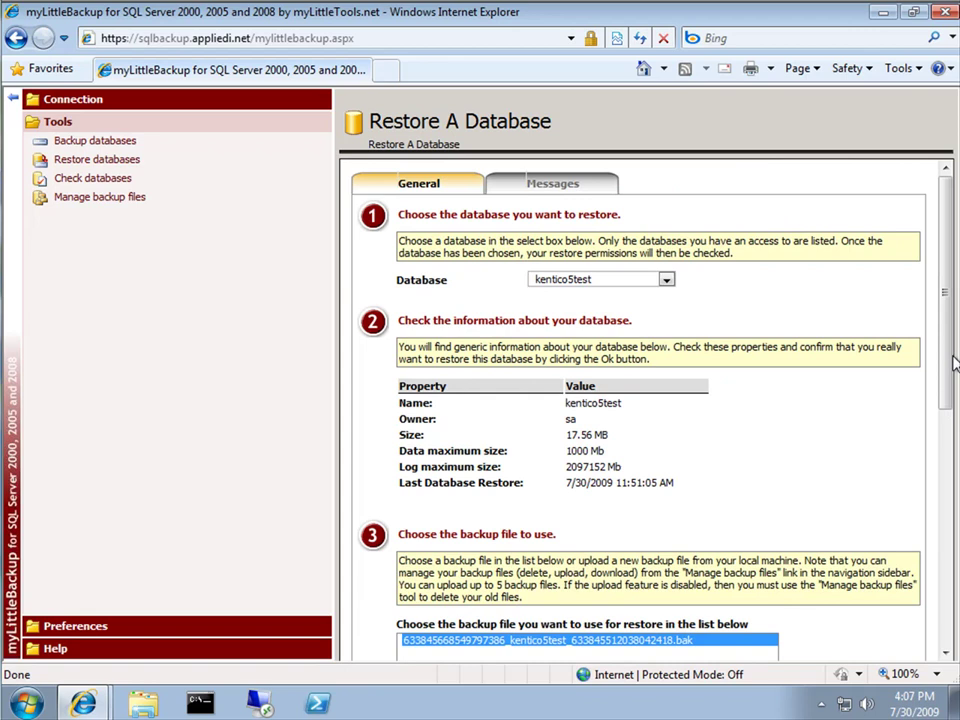
left_click_drag(954, 360, 943, 632)
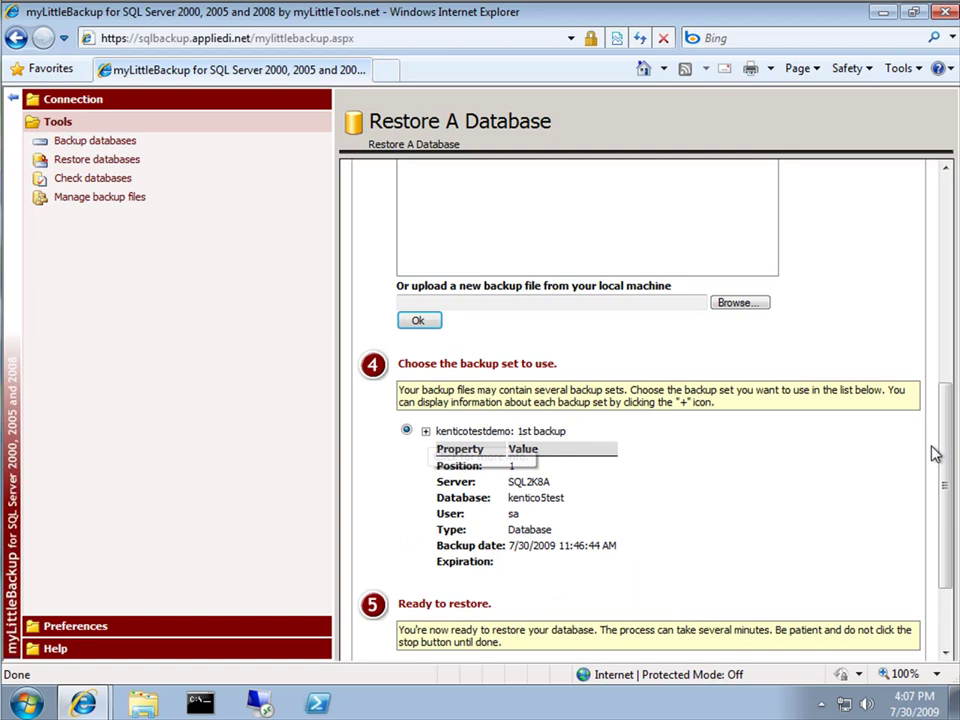
left_click_drag(947, 446, 950, 490)
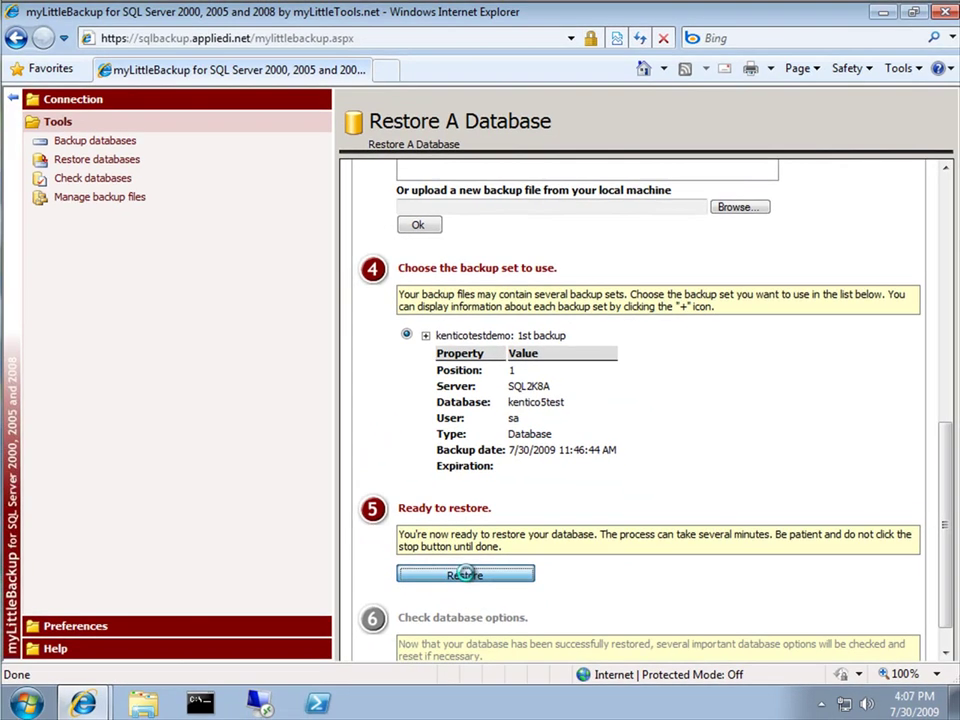
Restore kentico5test from the backup set, accept the warning, and review the success and error-check results
left_click(467, 577)
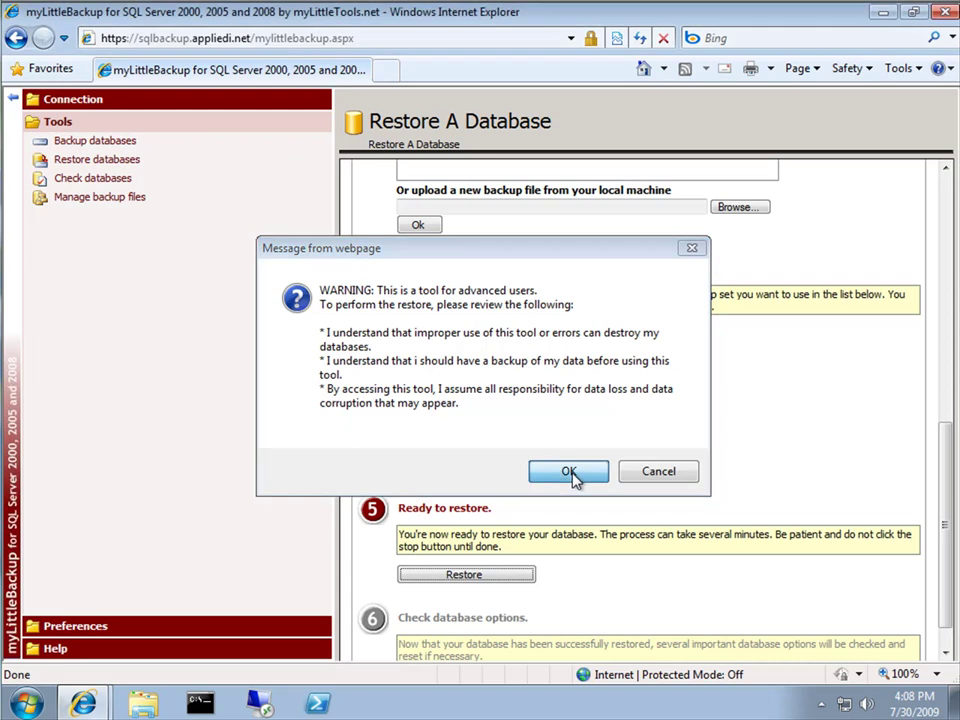
left_click(568, 472)
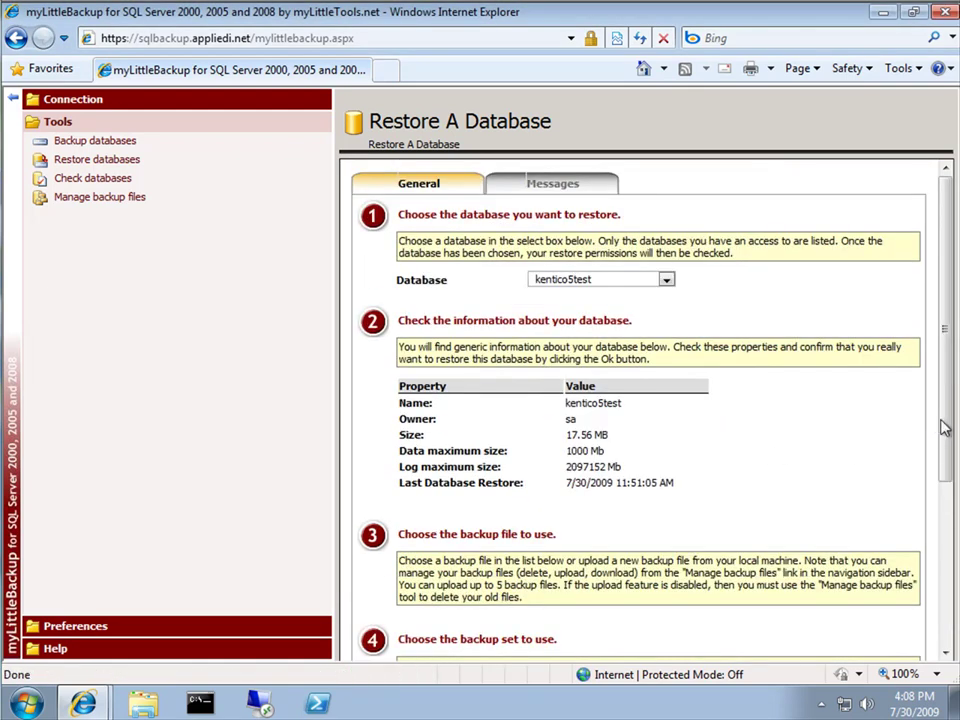
left_click_drag(945, 422, 942, 624)
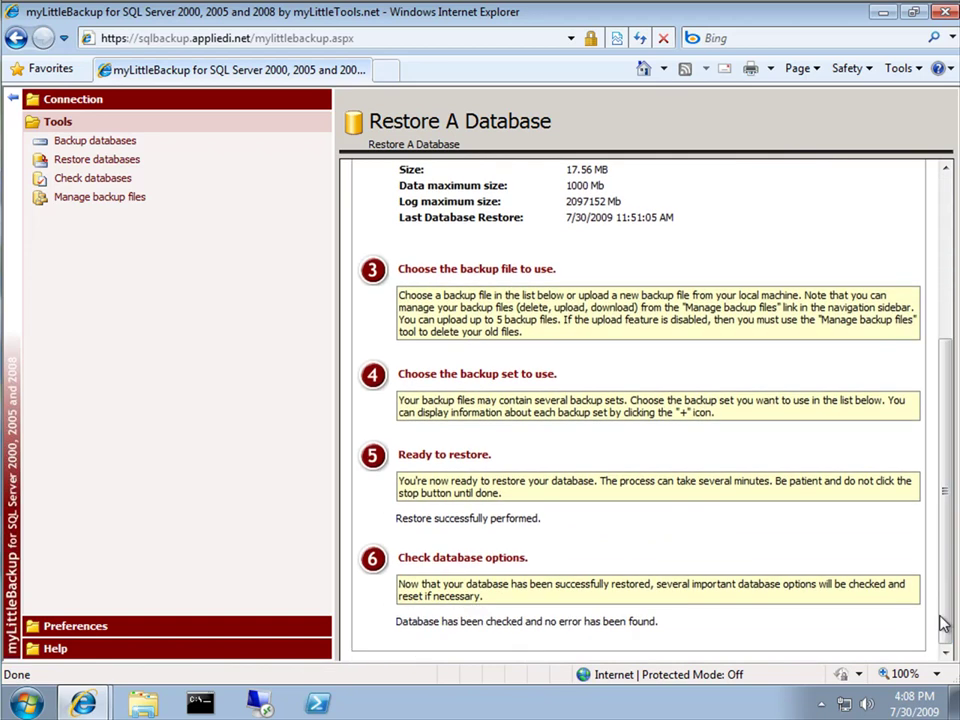